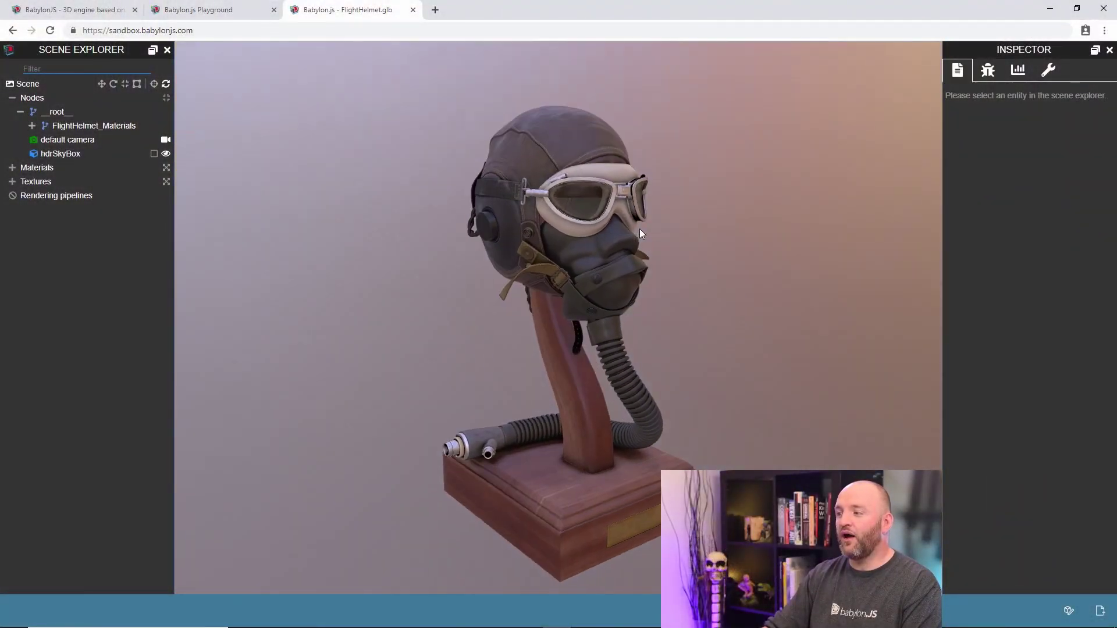
Step: Enable viewport picking and select the Headphones_low mesh, which uses GlassPlasticMat
{"action": "left_click_drag", "start_coordinate": [486, 128], "coordinate": [497, 204]}
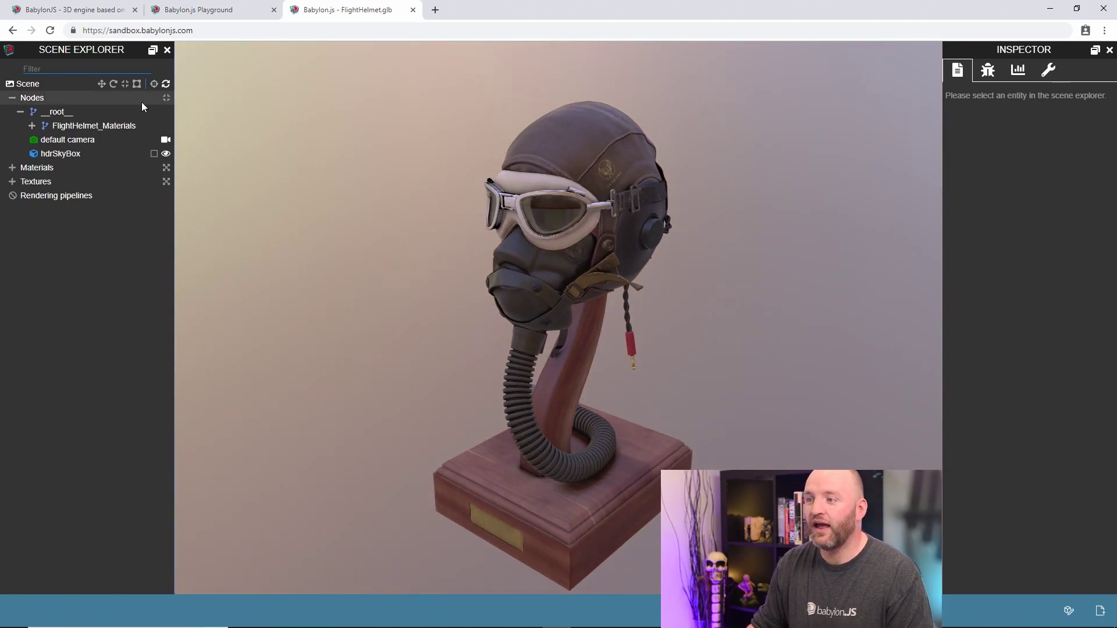
{"action": "left_click", "coordinate": [154, 84]}
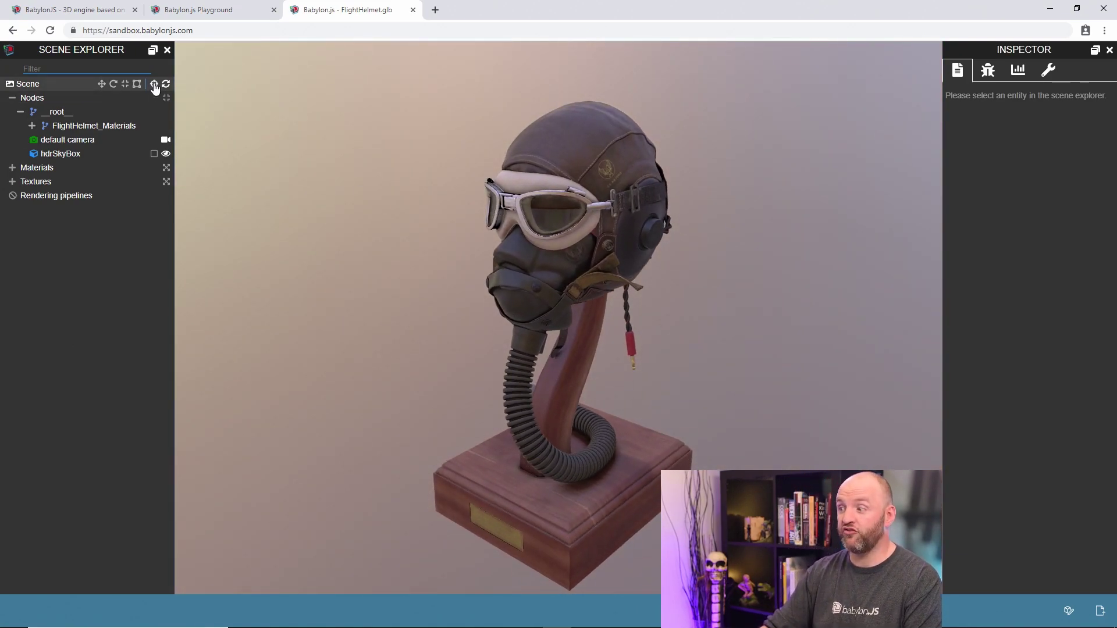
{"action": "left_click", "coordinate": [527, 187]}
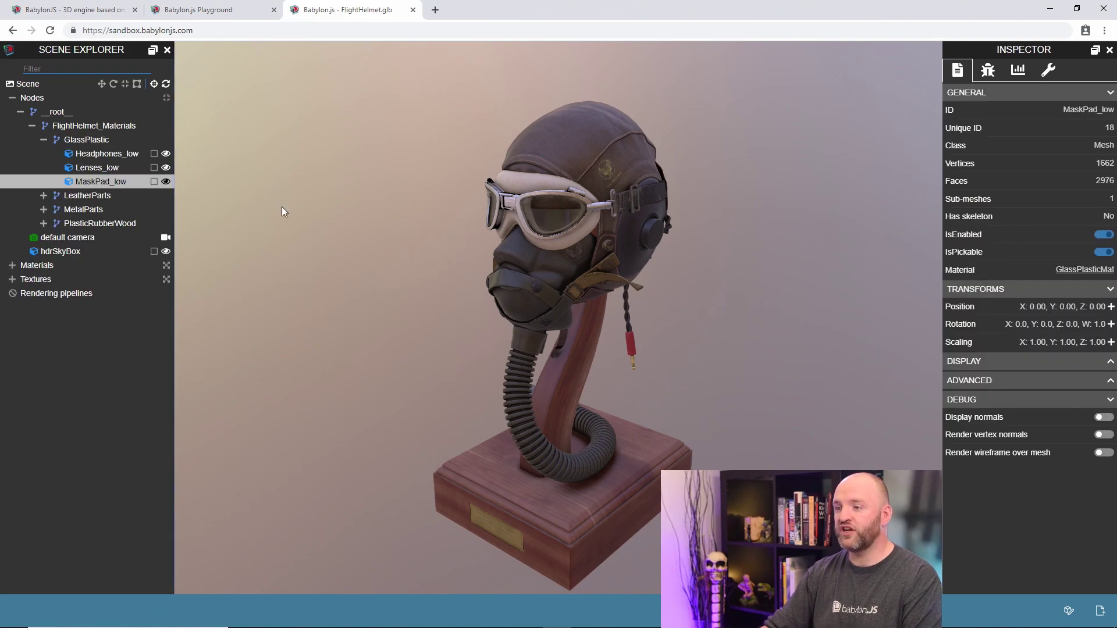
{"action": "left_click", "coordinate": [114, 159]}
{"action": "left_click_drag", "start_coordinate": [418, 194], "coordinate": [536, 197]}
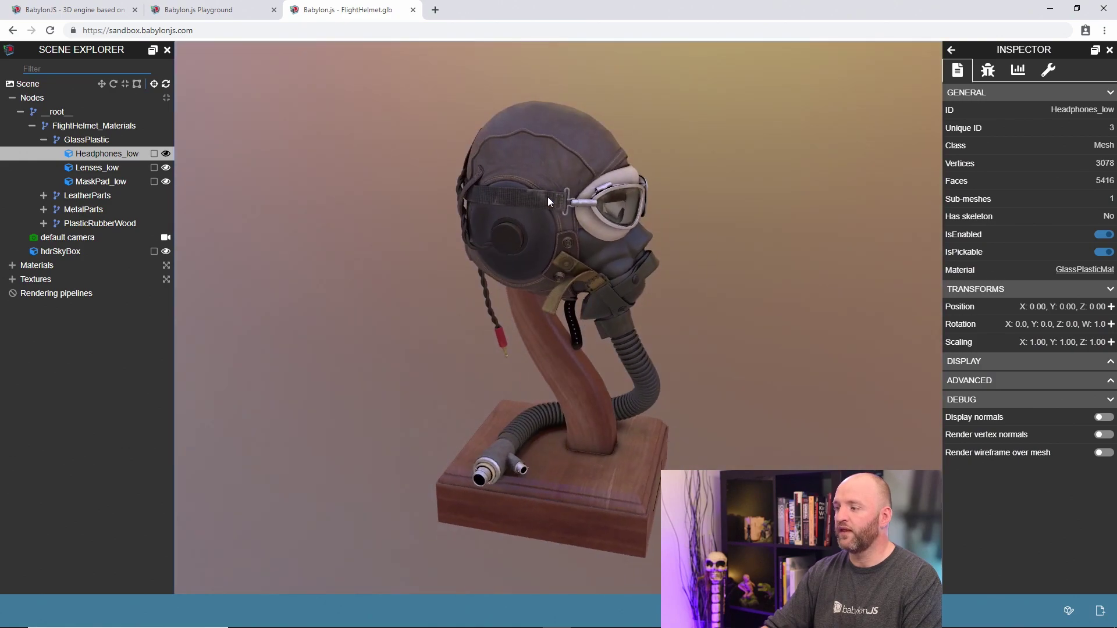
Step: Open GlassPlasticMat's PBR properties, glance at the default material, then return to GlassPlasticMat
{"action": "left_click", "coordinate": [1081, 271]}
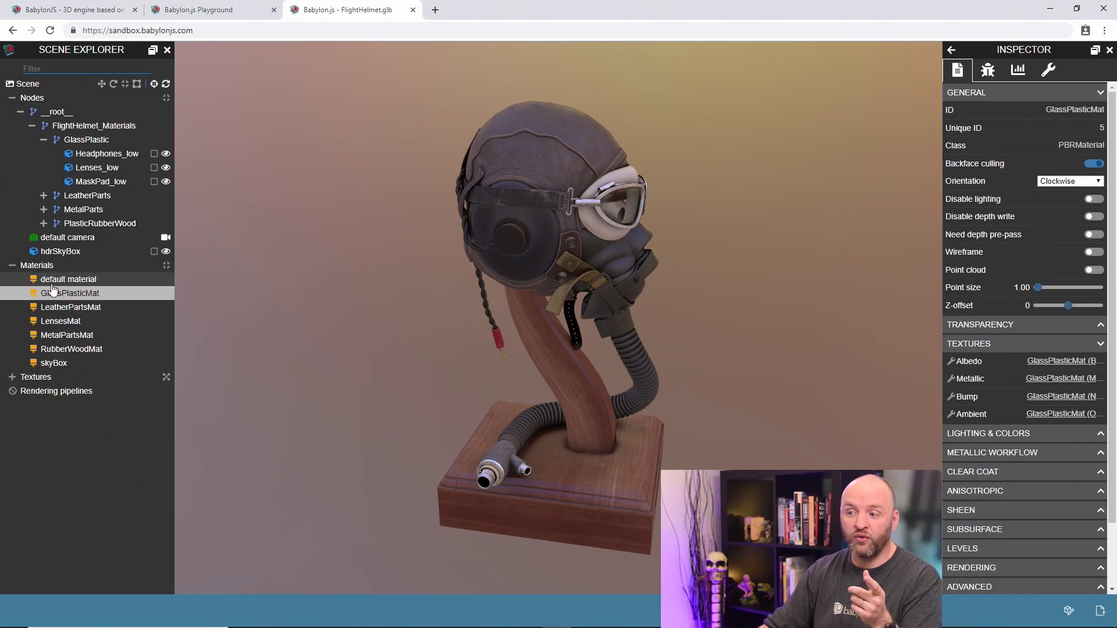
{"action": "left_click_drag", "start_coordinate": [684, 278], "coordinate": [592, 278]}
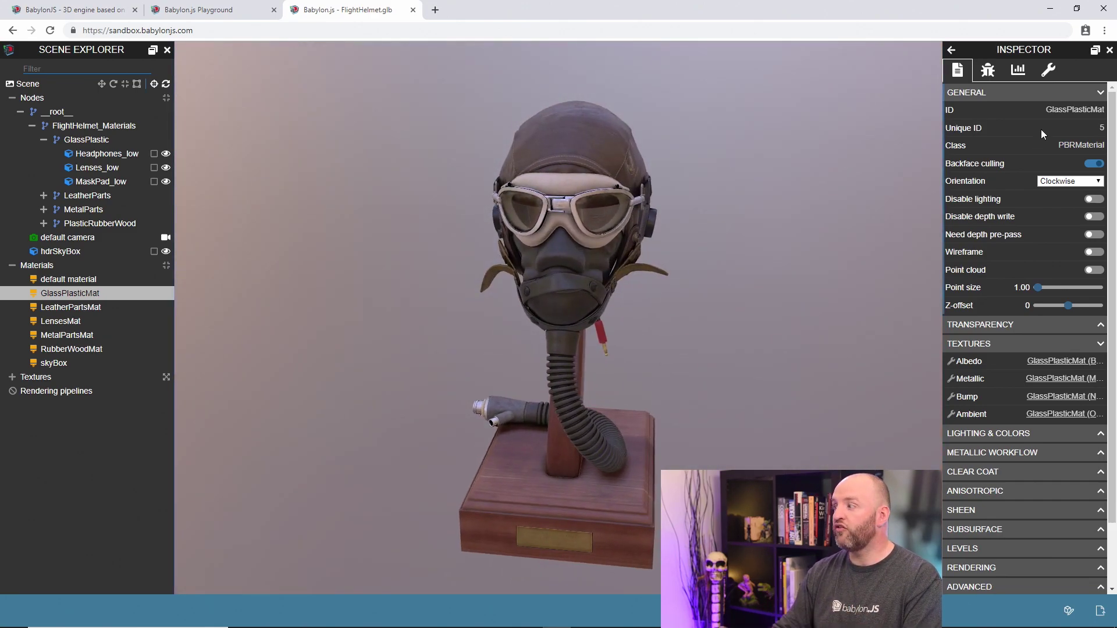
{"action": "left_click_drag", "start_coordinate": [822, 317], "coordinate": [750, 312]}
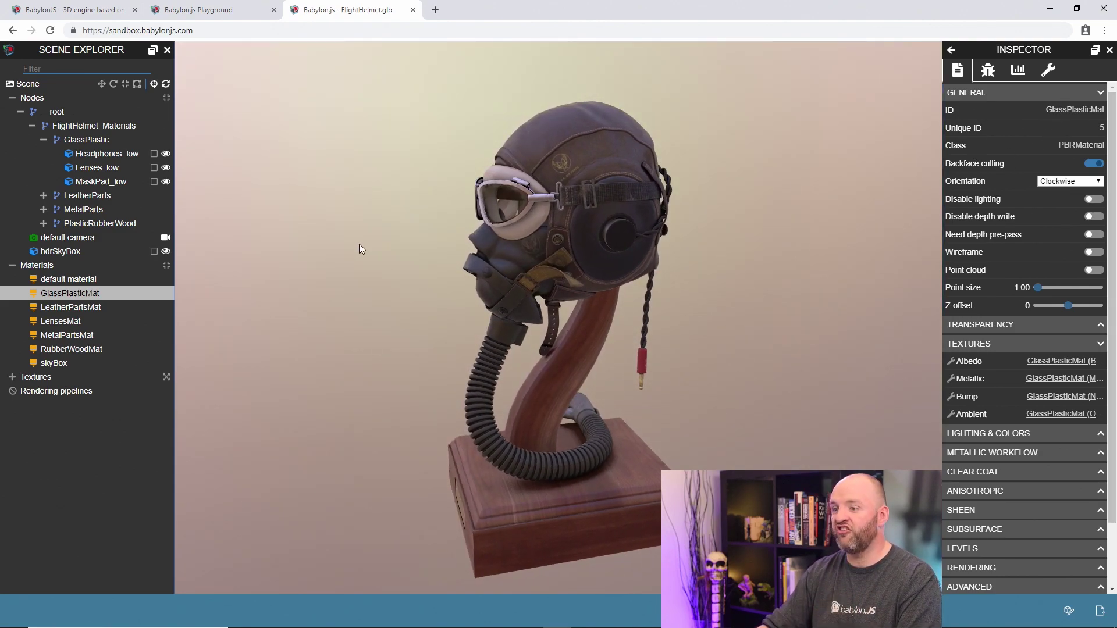
{"action": "left_click", "coordinate": [89, 277]}
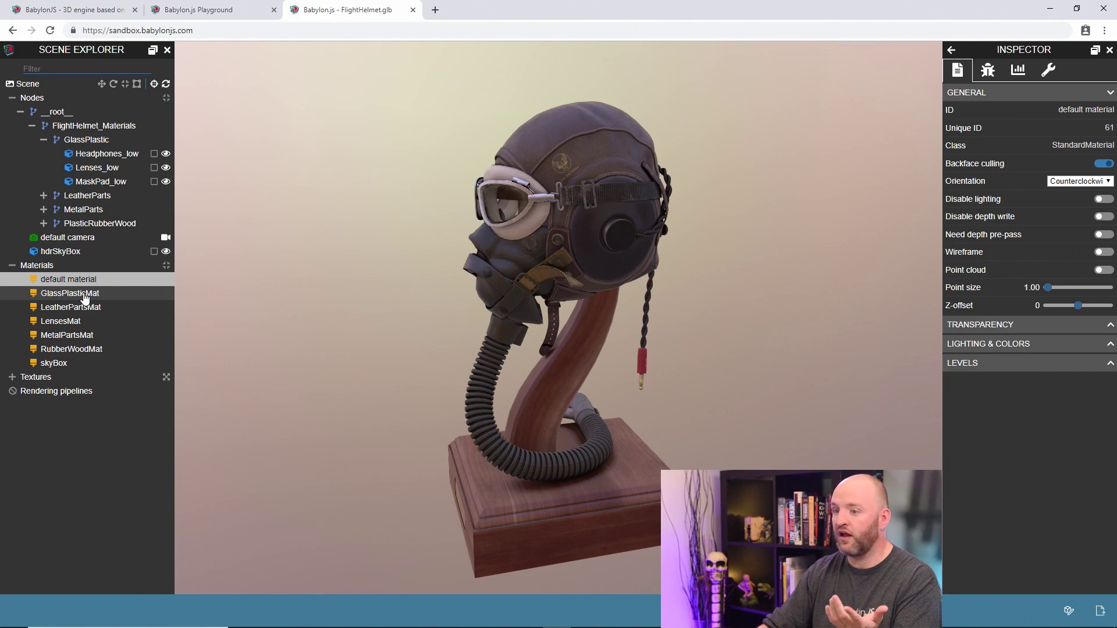
{"action": "left_click", "coordinate": [85, 296]}
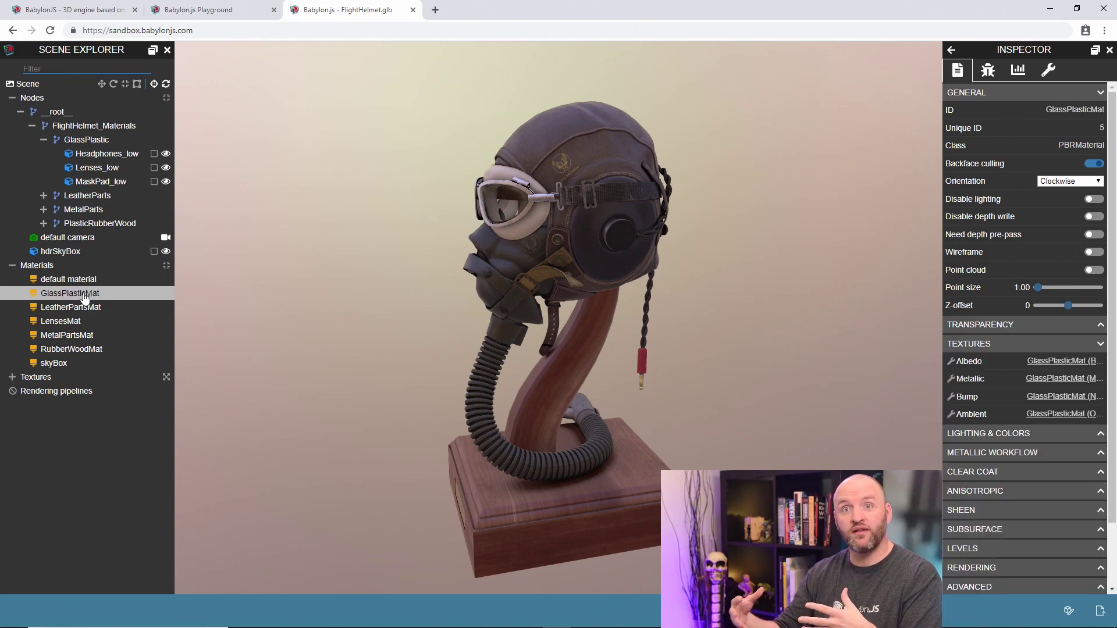
{"action": "left_click_drag", "start_coordinate": [230, 296], "coordinate": [701, 296]}
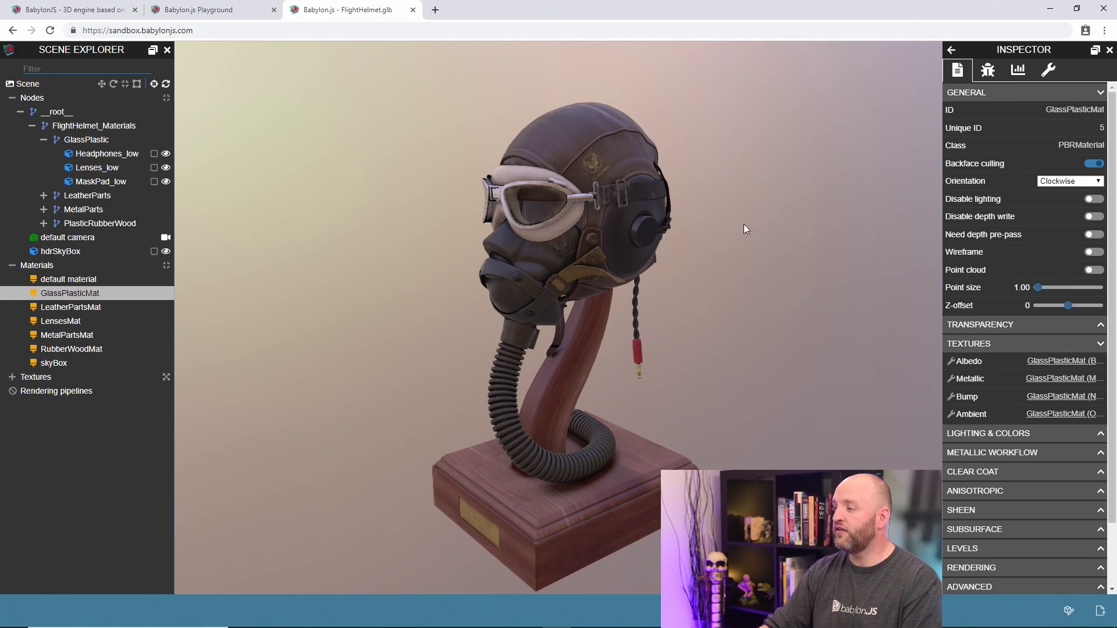
{"action": "left_click_drag", "start_coordinate": [743, 225], "coordinate": [704, 221]}
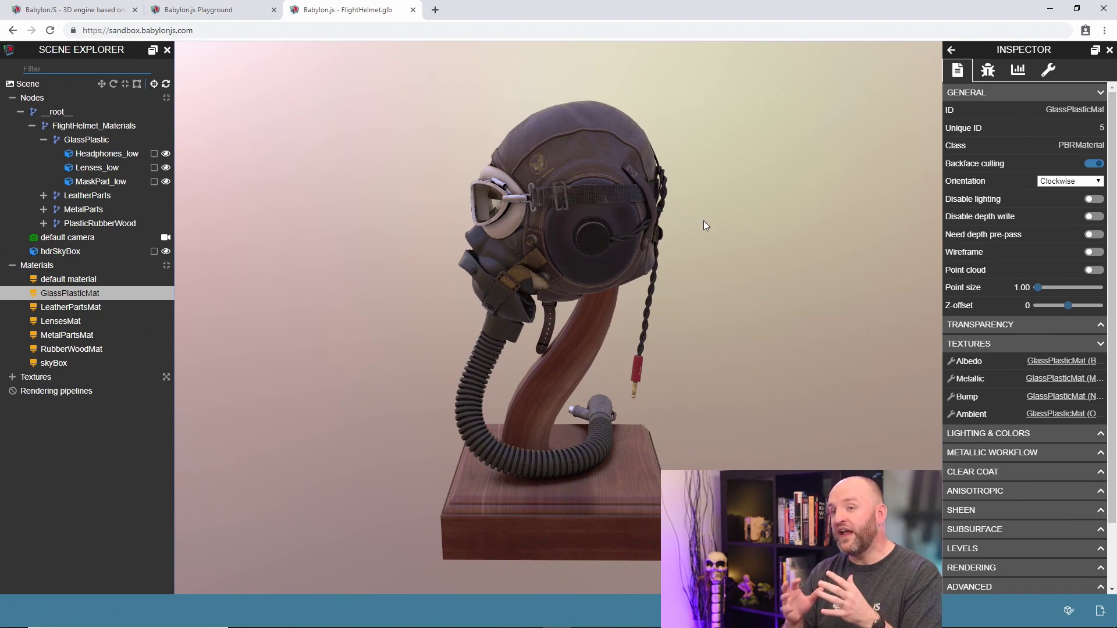
{"action": "left_click", "coordinate": [1066, 182]}
{"action": "left_click", "coordinate": [1063, 202]}
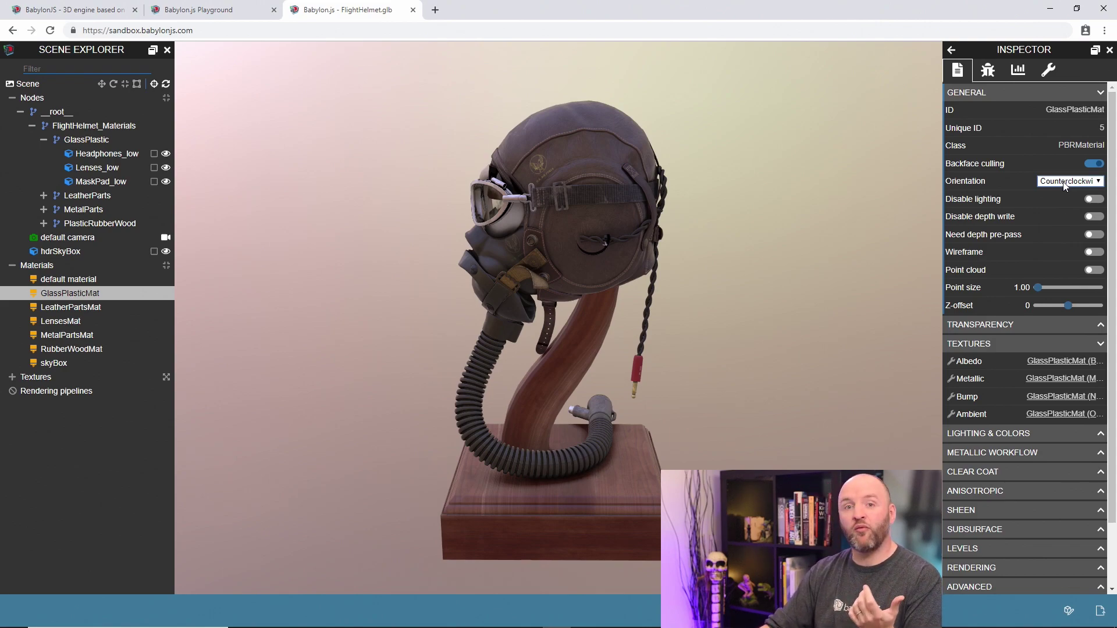
{"action": "left_click", "coordinate": [1065, 185]}
{"action": "left_click", "coordinate": [1061, 191]}
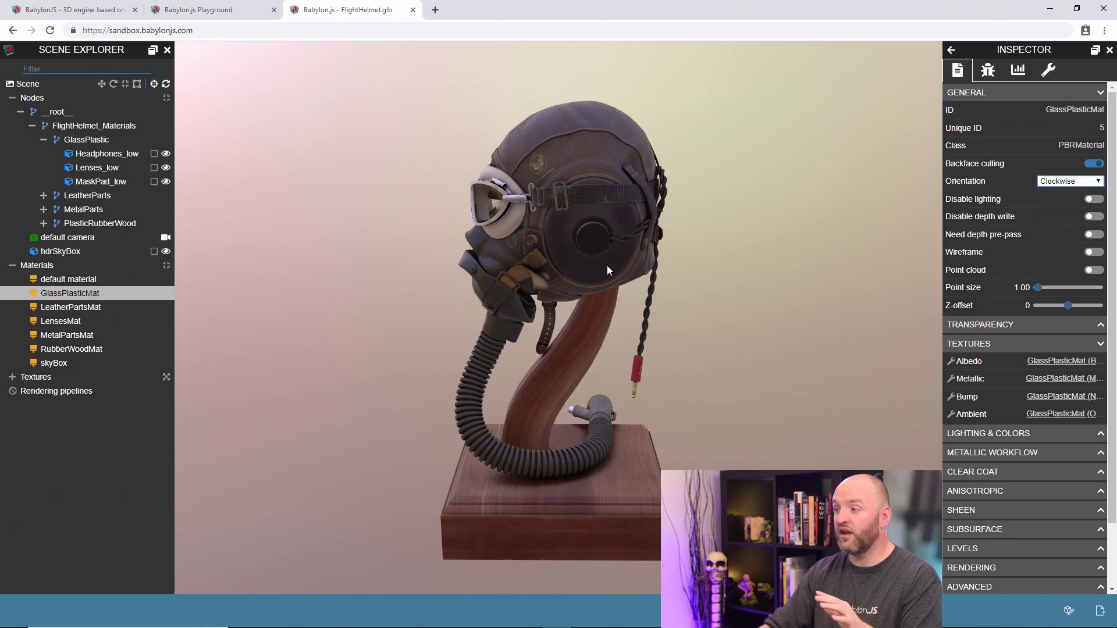
{"action": "left_click_drag", "start_coordinate": [649, 266], "coordinate": [686, 264]}
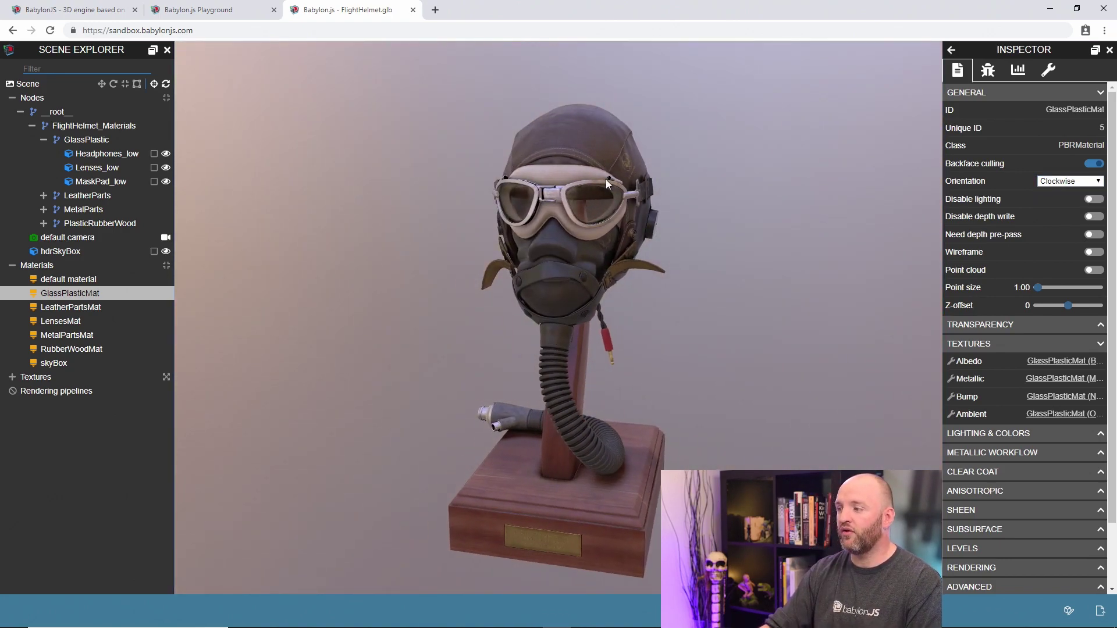
{"action": "left_click_drag", "start_coordinate": [606, 184], "coordinate": [715, 187]}
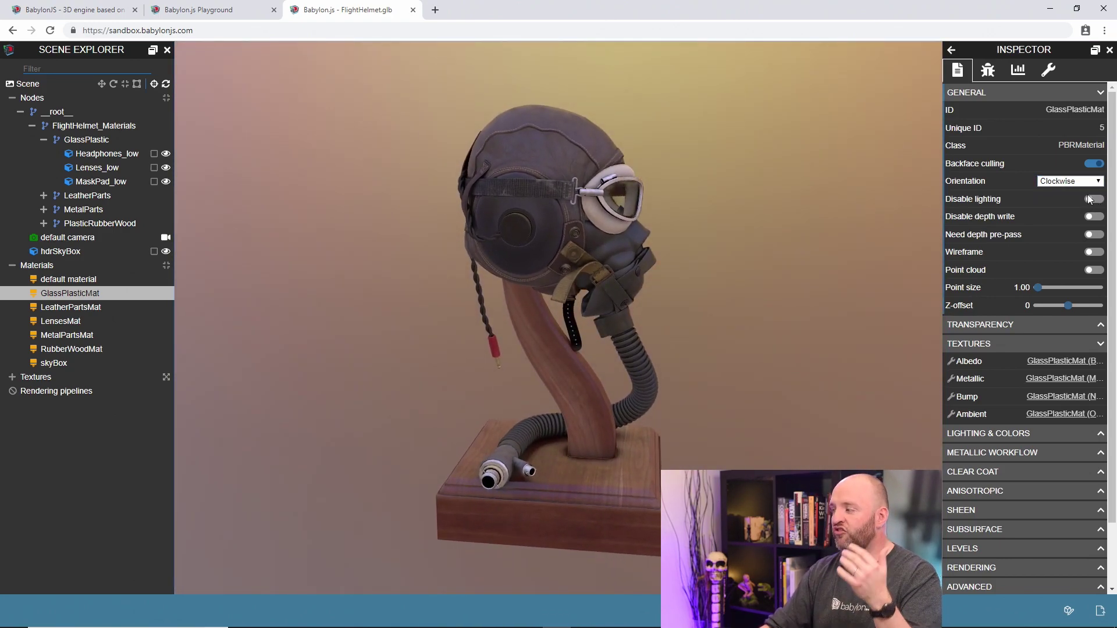
{"action": "left_click", "coordinate": [1095, 199]}
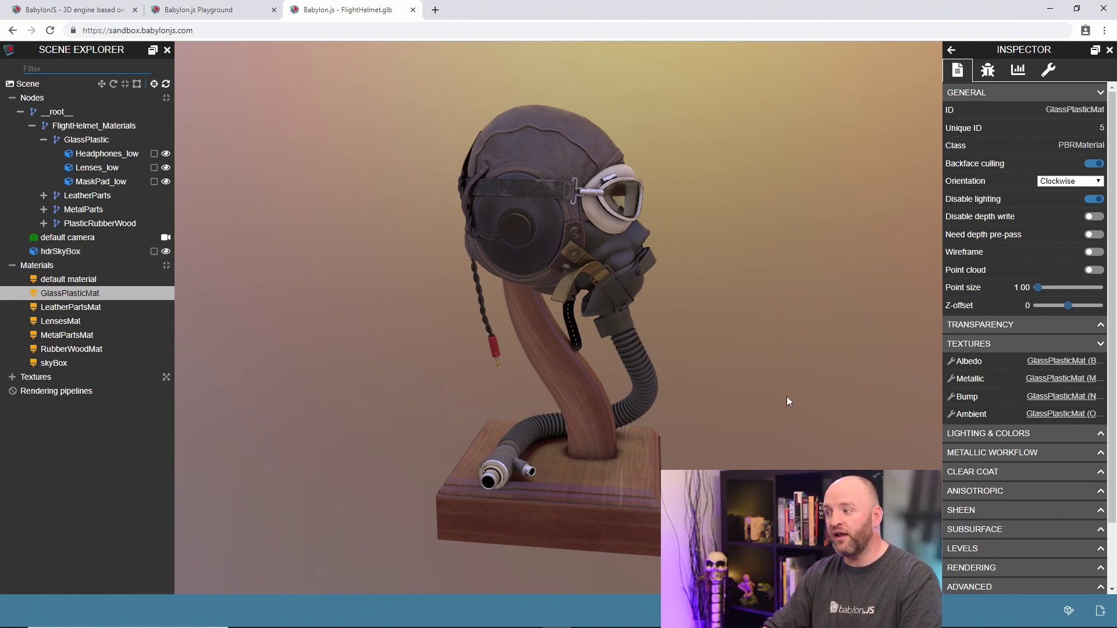
{"action": "left_click", "coordinate": [1094, 200]}
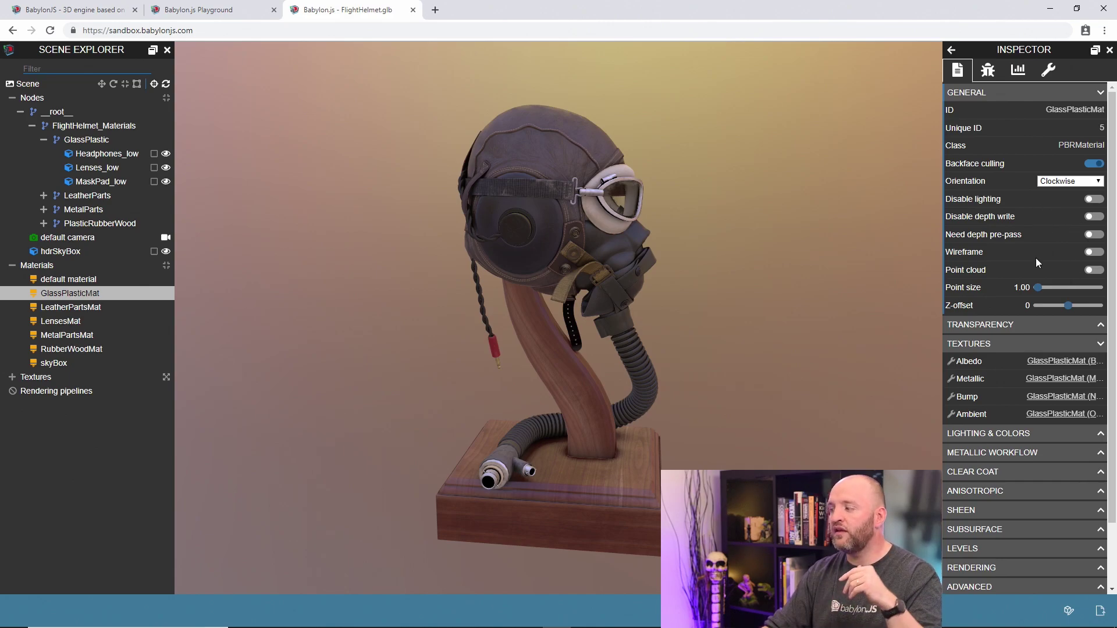
Step: Preview GlassPlasticMat as wireframe close up, switch it off, and collapse GENERAL to expose DEBUG
{"action": "left_click", "coordinate": [1094, 253]}
{"action": "left_click_drag", "start_coordinate": [770, 228], "coordinate": [651, 223]}
{"action": "scroll", "coordinate": [722, 228], "scroll_direction": "up", "scroll_amount": 5}
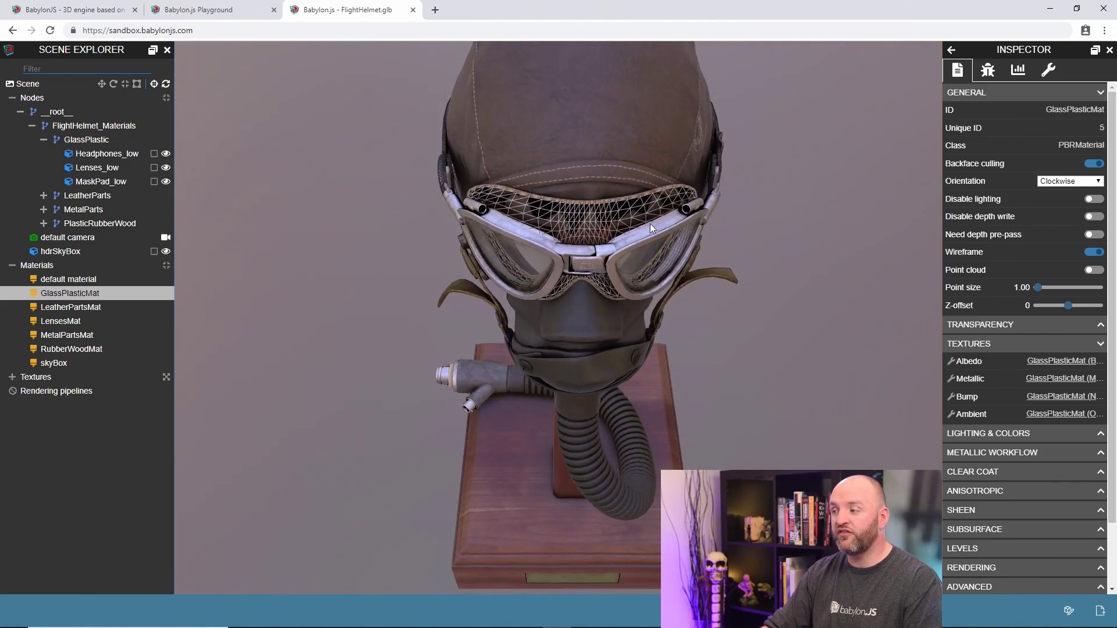
{"action": "left_click_drag", "start_coordinate": [732, 225], "coordinate": [747, 212]}
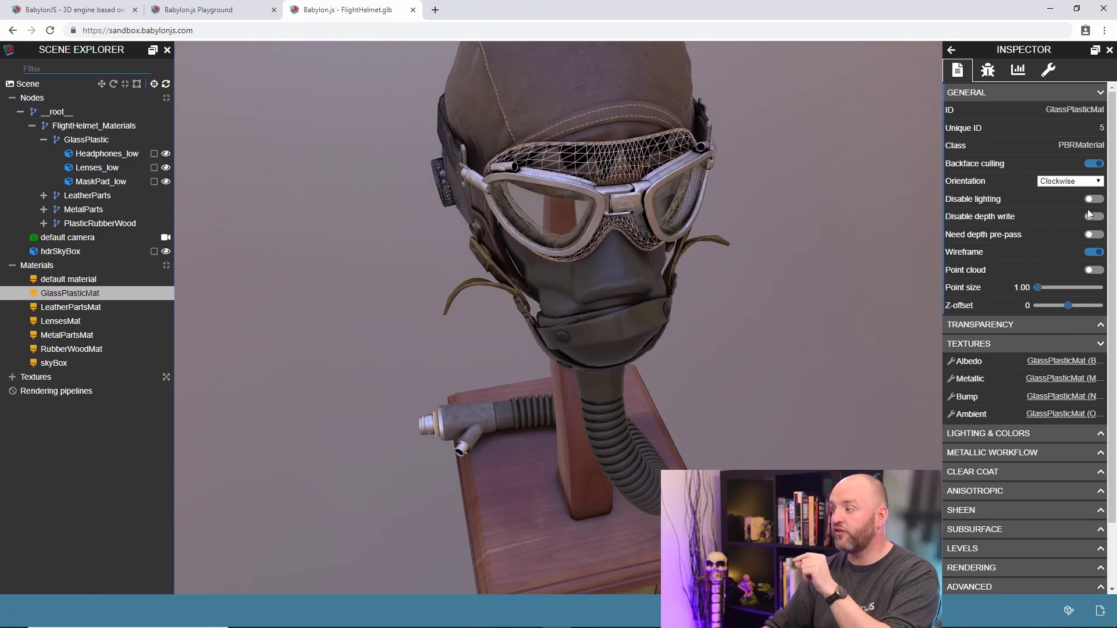
{"action": "left_click", "coordinate": [1095, 253]}
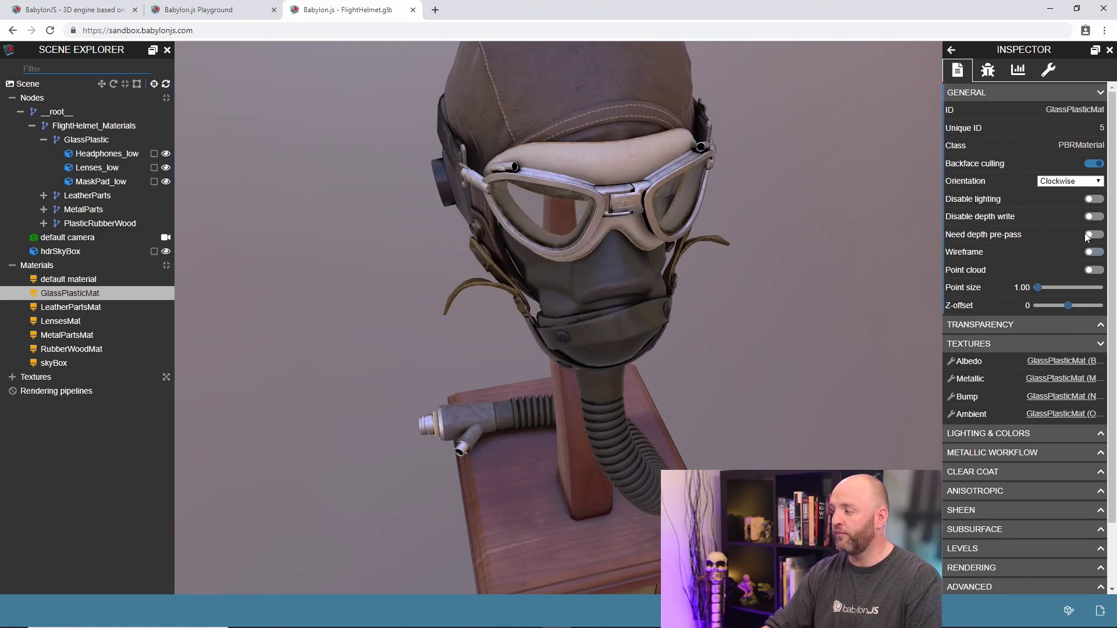
{"action": "left_click", "coordinate": [1099, 98]}
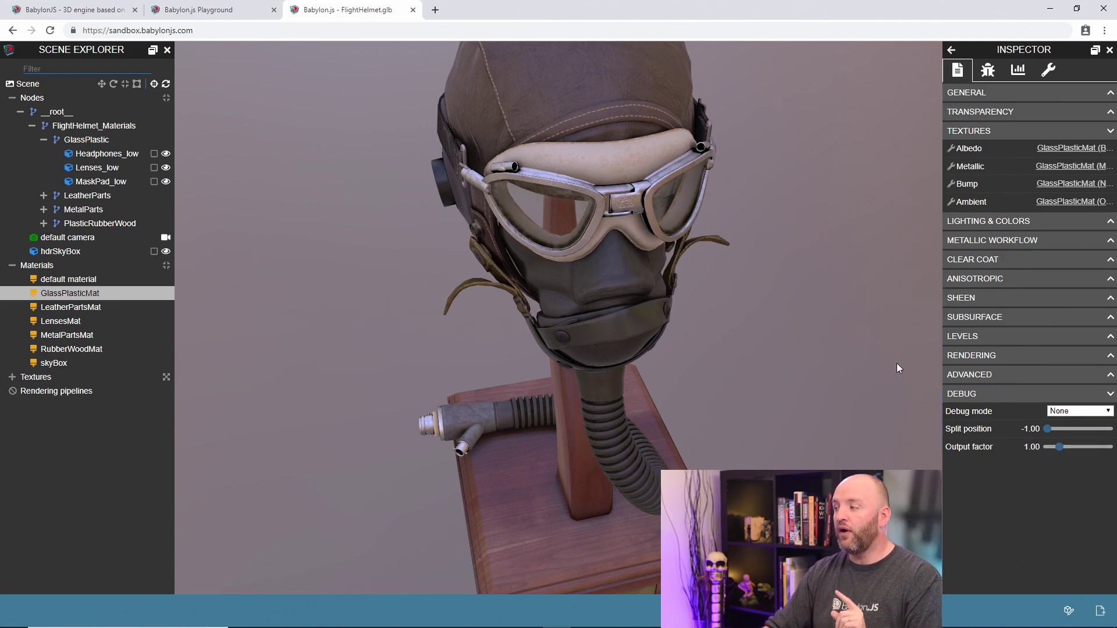
Step: Set GlassPlasticMat's Debug mode to Normals and move the split position to -0.09
{"action": "left_click_drag", "start_coordinate": [850, 357], "coordinate": [897, 350]}
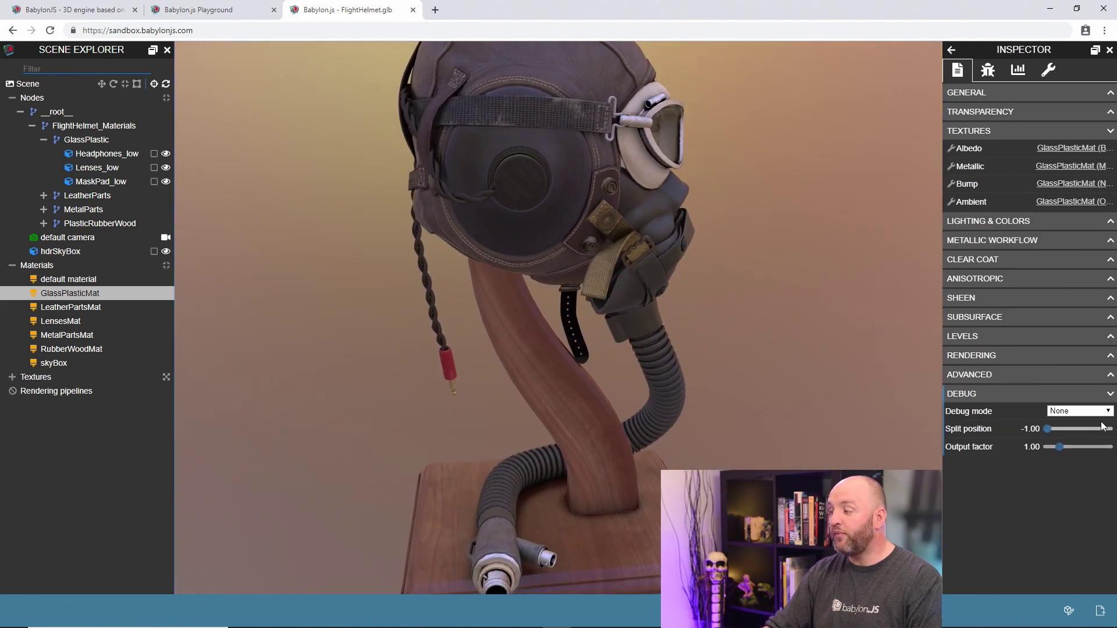
{"action": "left_click", "coordinate": [1087, 412]}
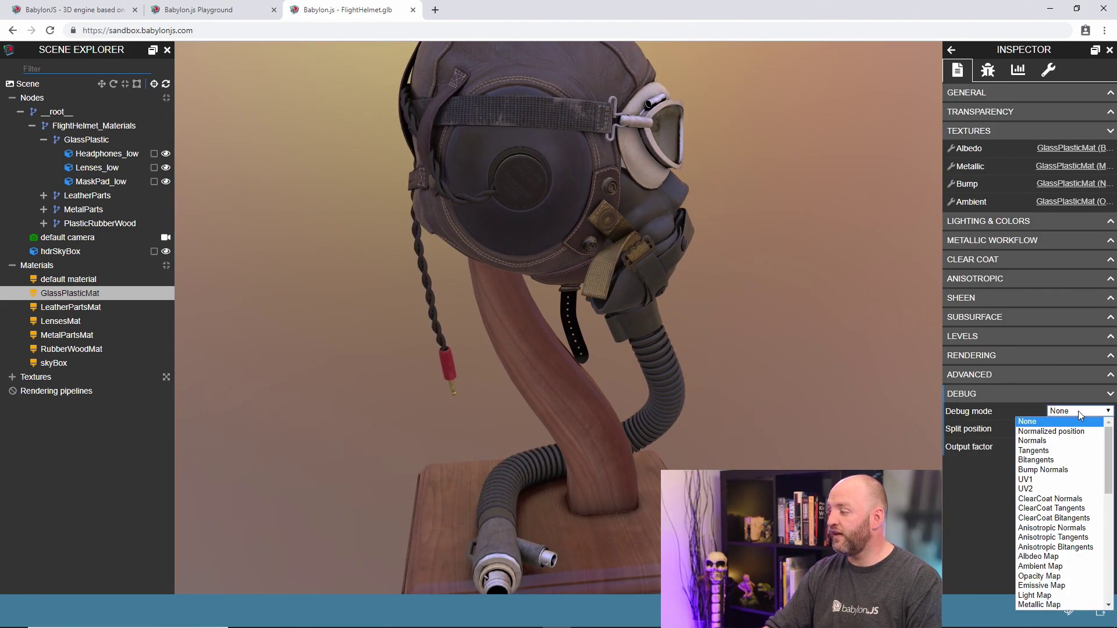
{"action": "left_click", "coordinate": [1054, 445]}
{"action": "mouse_move", "coordinate": [804, 300]}
{"action": "left_mouse_down"}
{"action": "mouse_move", "coordinate": [682, 314]}
{"action": "mouse_move", "coordinate": [768, 302]}
{"action": "left_mouse_up"}
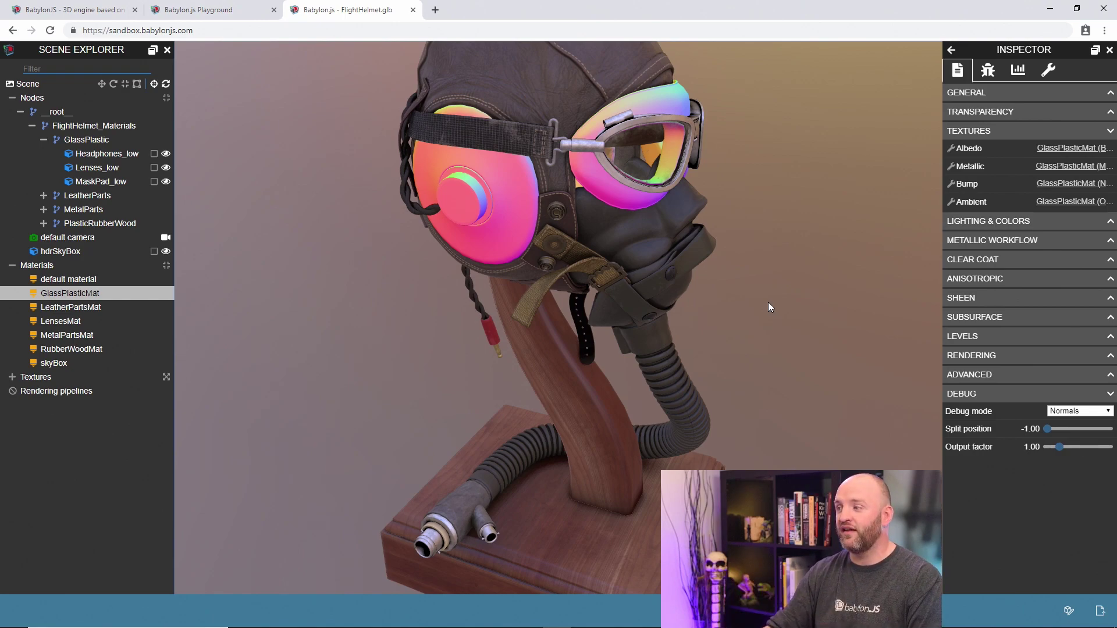
{"action": "left_click_drag", "start_coordinate": [768, 302], "coordinate": [805, 291]}
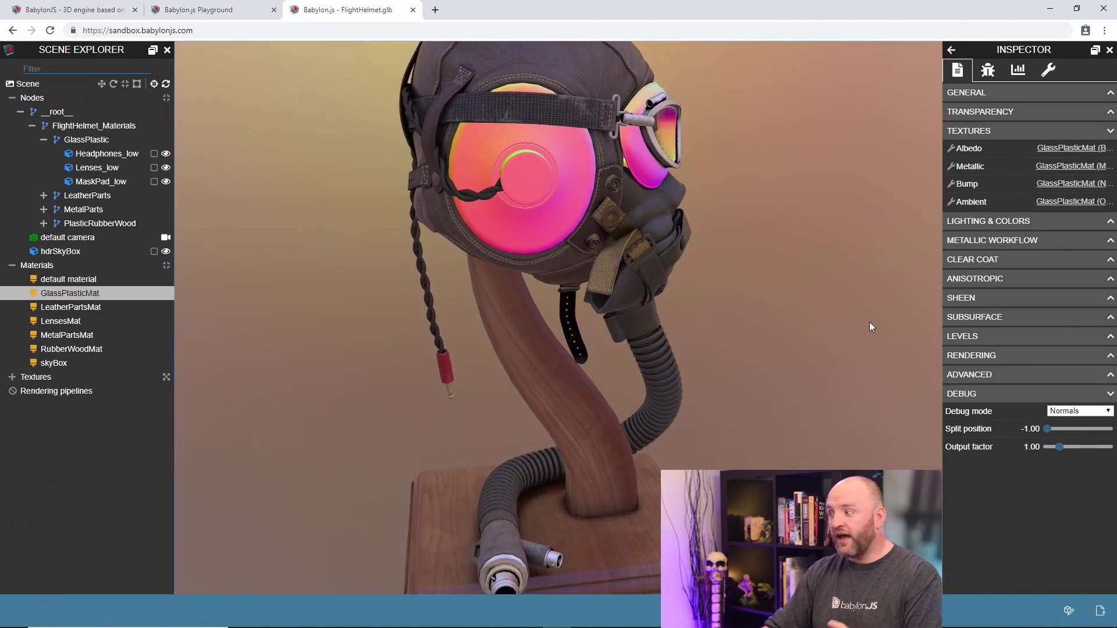
{"action": "left_click_drag", "start_coordinate": [1047, 429], "coordinate": [1075, 435]}
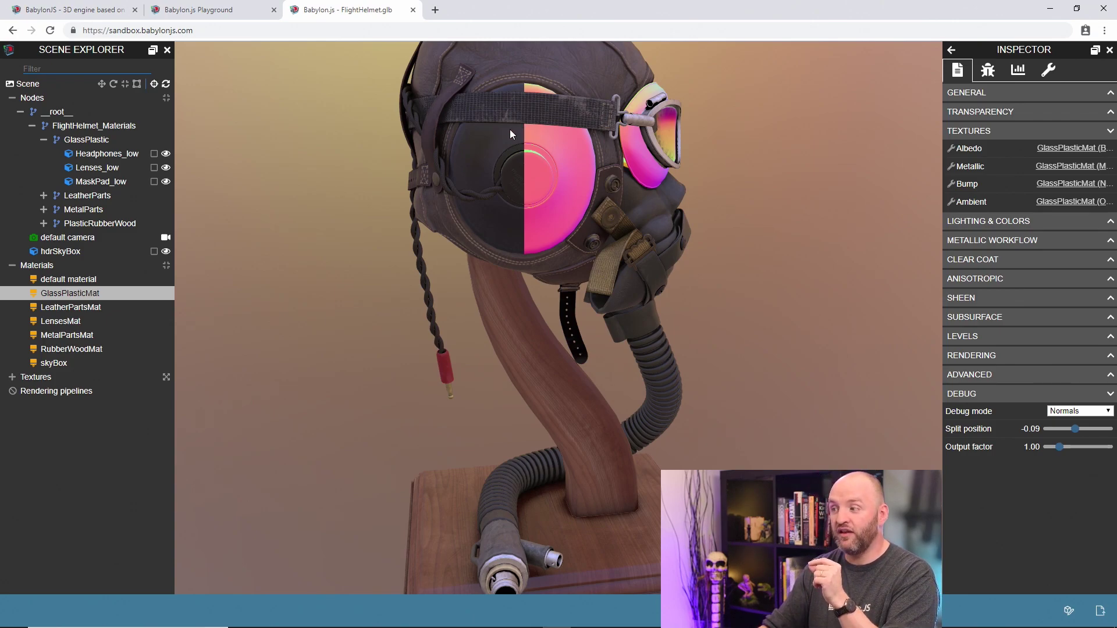
{"action": "mouse_move", "coordinate": [558, 148]}
{"action": "left_mouse_down"}
{"action": "mouse_move", "coordinate": [542, 146]}
{"action": "mouse_move", "coordinate": [552, 145]}
{"action": "left_mouse_up"}
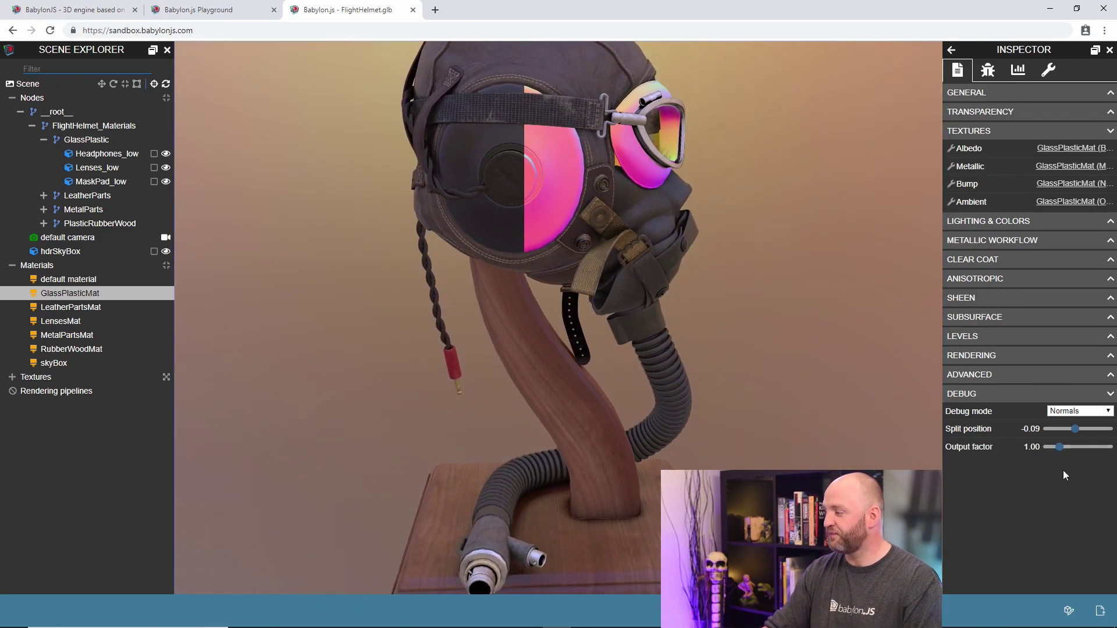
Step: Reset Debug mode to None, debug-view the Metallic texture, and open its Metallic Roughness preview
{"action": "left_click", "coordinate": [1079, 411]}
{"action": "left_click", "coordinate": [1065, 420]}
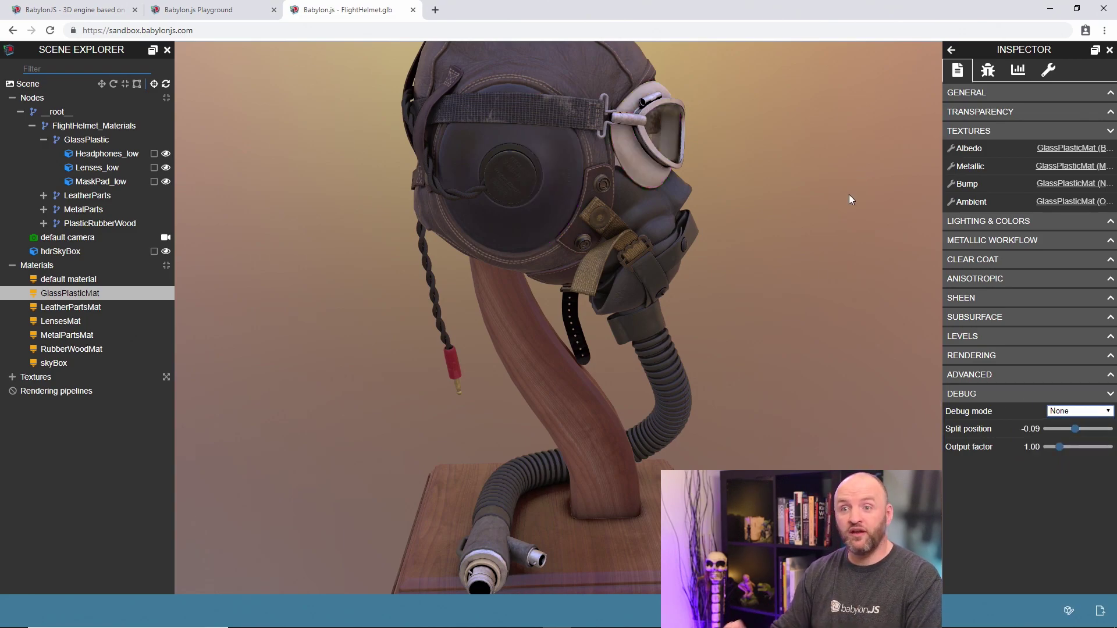
{"action": "left_click", "coordinate": [951, 148]}
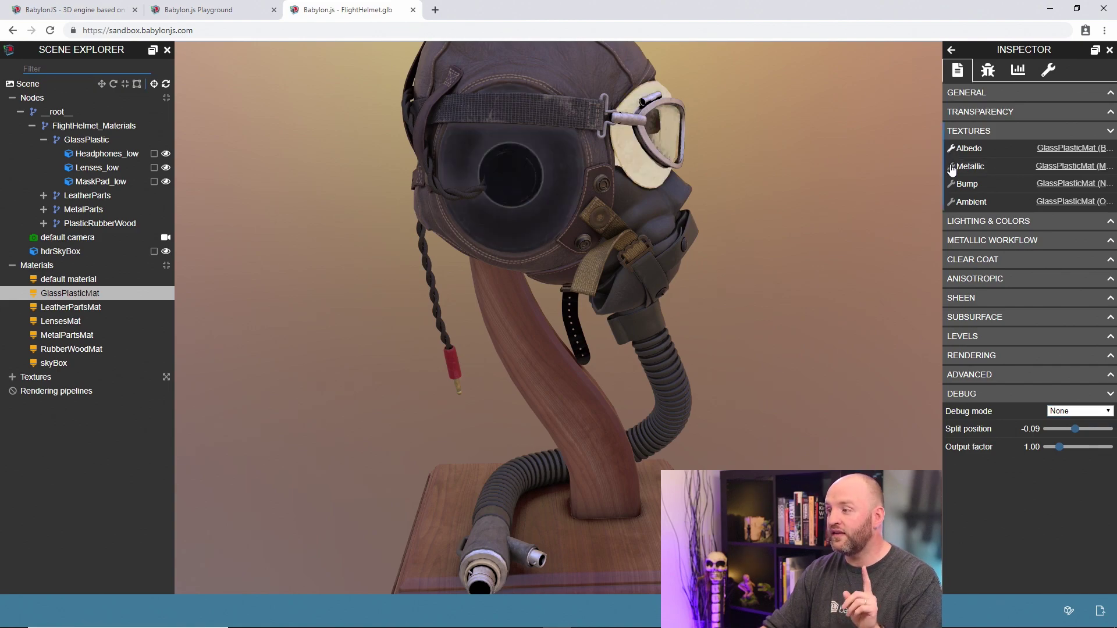
{"action": "left_click", "coordinate": [952, 167]}
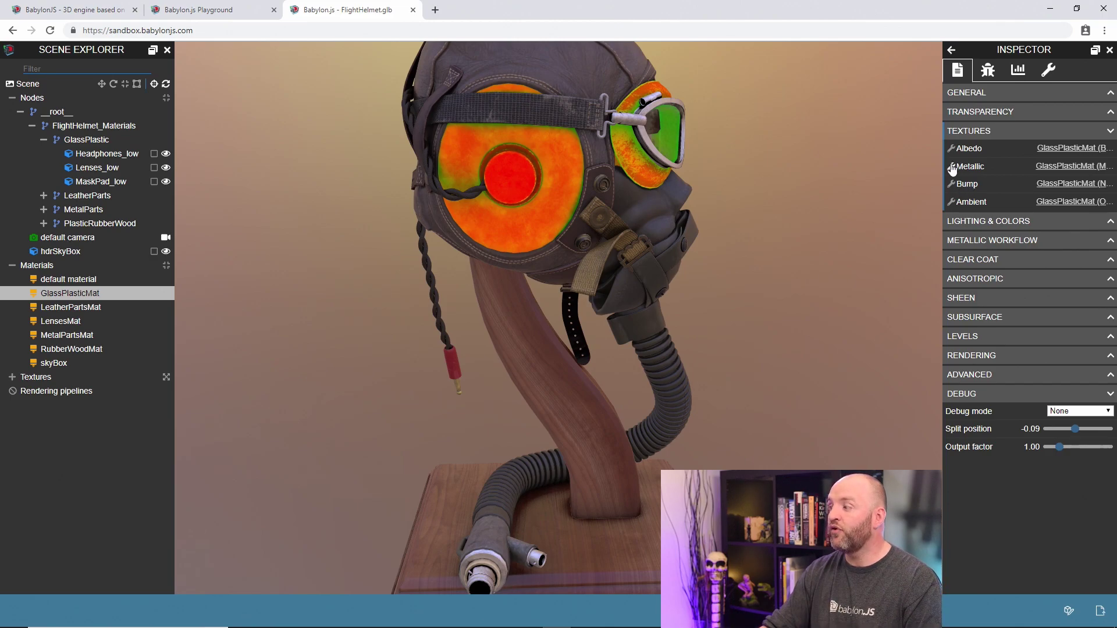
{"action": "left_click", "coordinate": [1059, 166]}
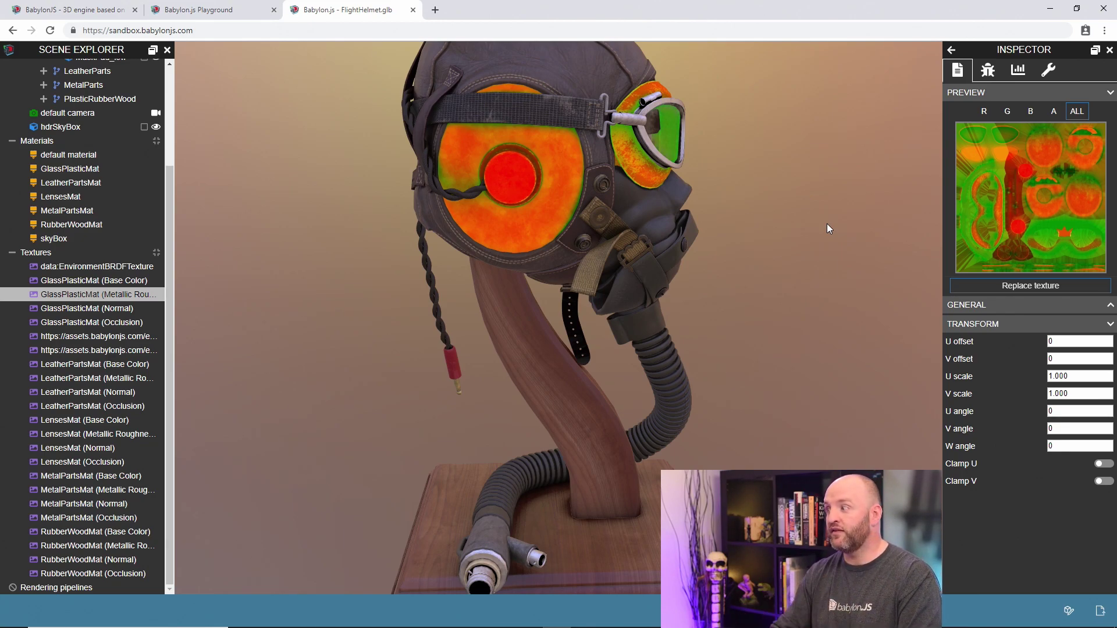
Step: Preview the metallic texture's blue and red channels, then return to GlassPlasticMat's settings
{"action": "left_click", "coordinate": [1035, 113]}
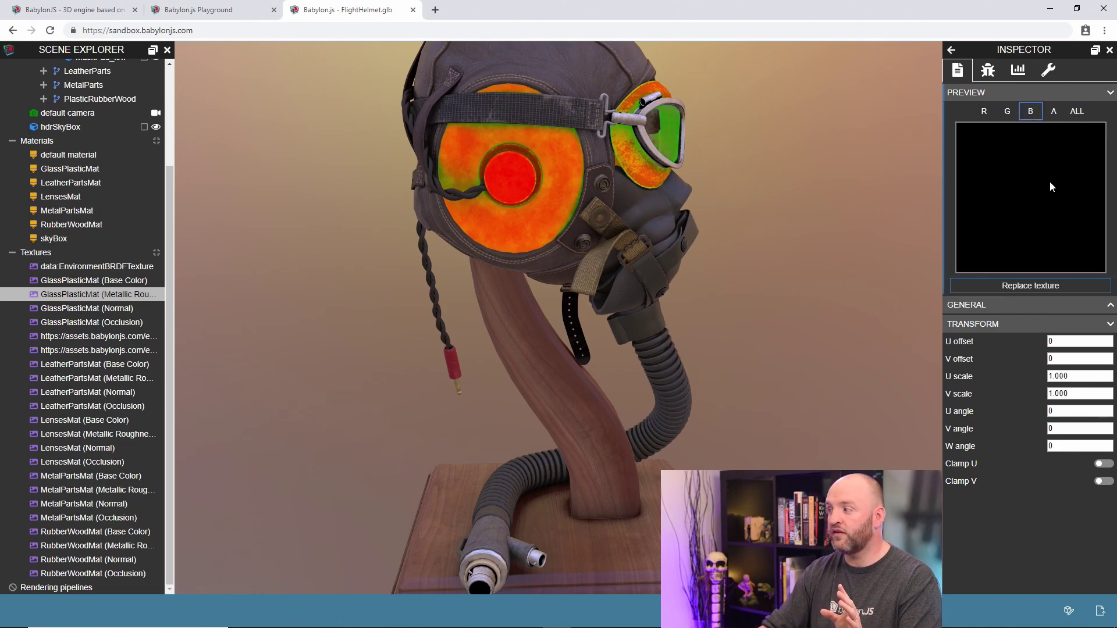
{"action": "left_click", "coordinate": [988, 111]}
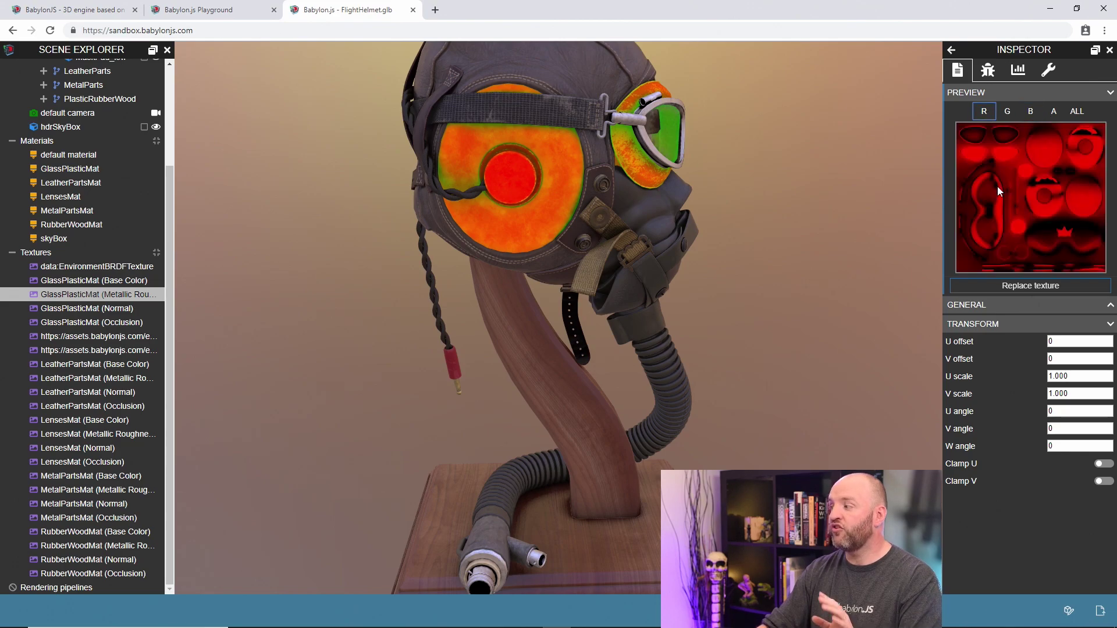
{"action": "left_click_drag", "start_coordinate": [639, 236], "coordinate": [641, 234]}
{"action": "left_click", "coordinate": [641, 234]}
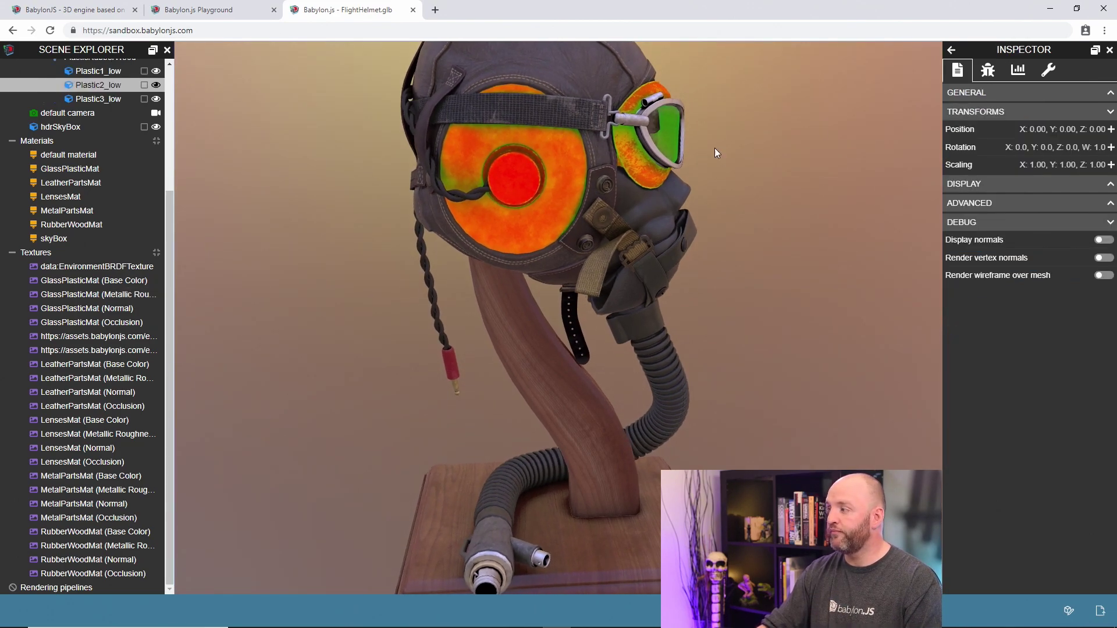
{"action": "left_click", "coordinate": [64, 168]}
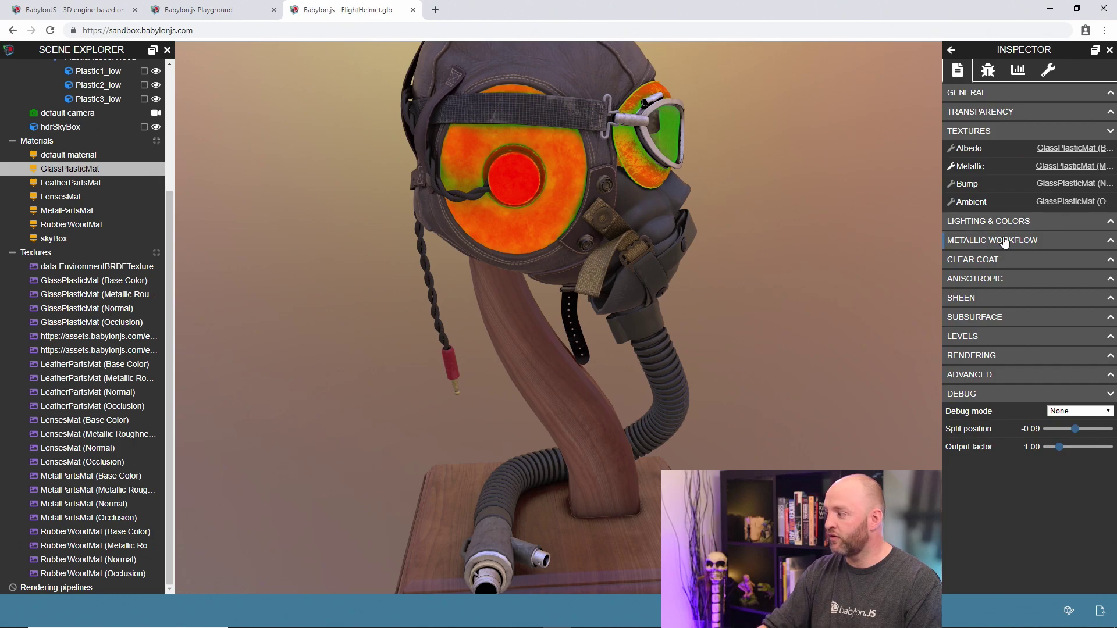
Step: Reopen the metallic texture preview, check its red and green channels, and go back to the material
{"action": "left_click", "coordinate": [1066, 167]}
{"action": "left_click", "coordinate": [984, 112]}
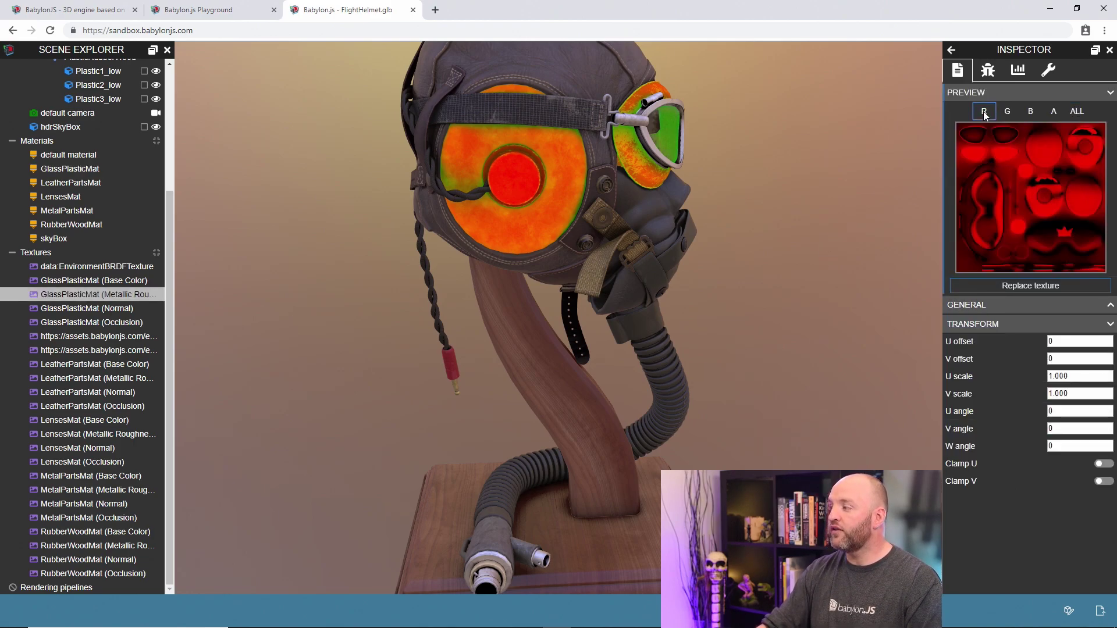
{"action": "left_click", "coordinate": [1008, 112]}
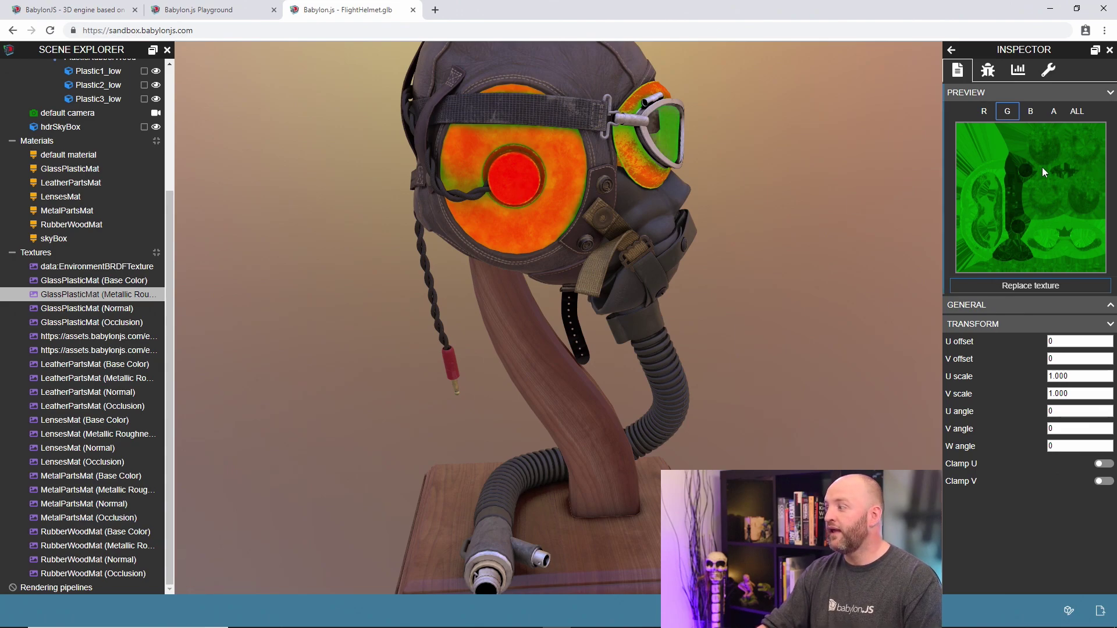
{"action": "left_click", "coordinate": [952, 52]}
Step: Disable the Metallic texture debug view and orbit around the normally shaded helmet
{"action": "left_click", "coordinate": [952, 167]}
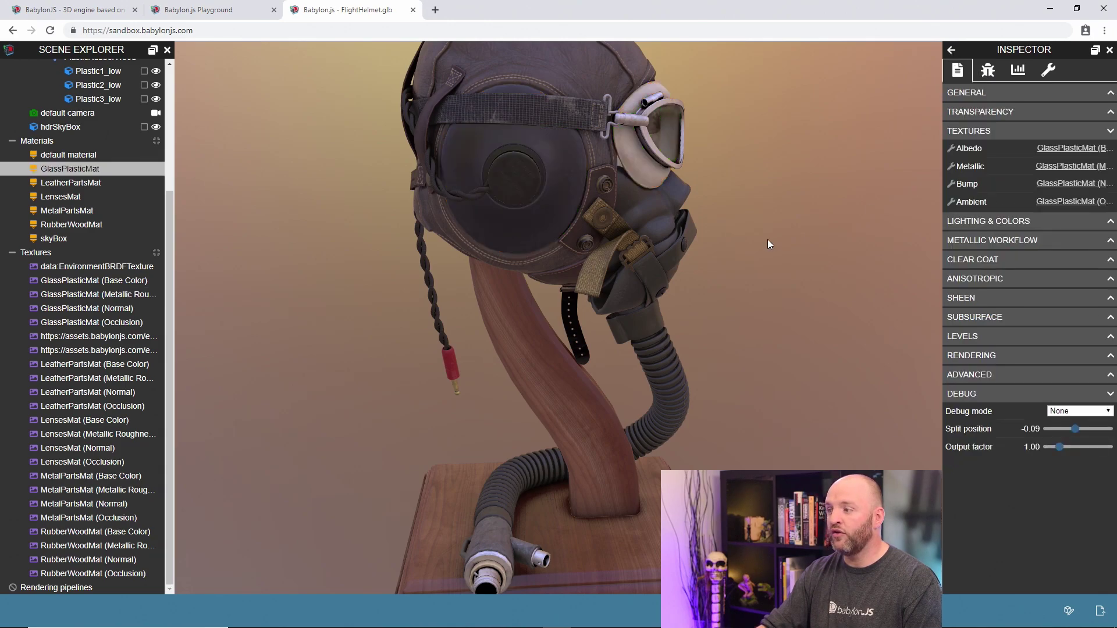
{"action": "left_click_drag", "start_coordinate": [767, 239], "coordinate": [756, 264]}
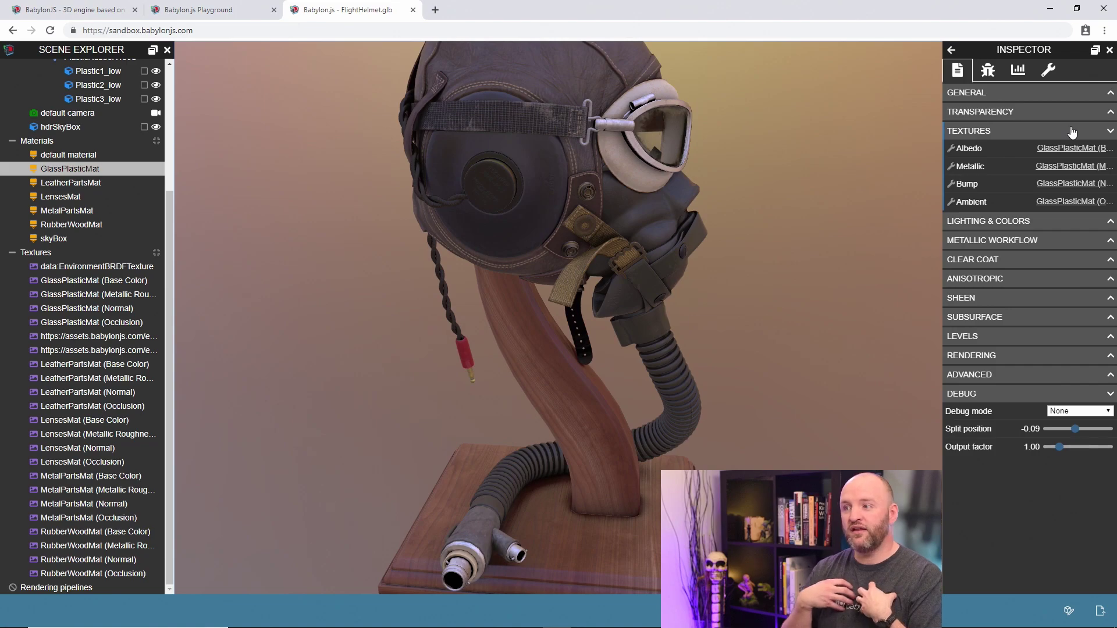
{"action": "left_click_drag", "start_coordinate": [723, 279], "coordinate": [711, 270]}
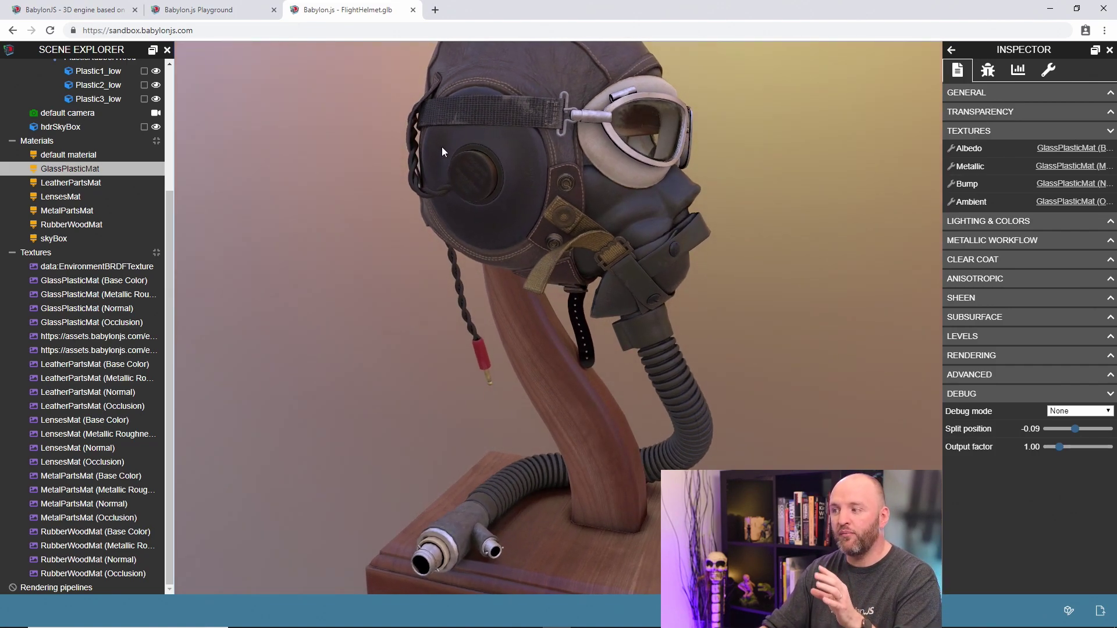